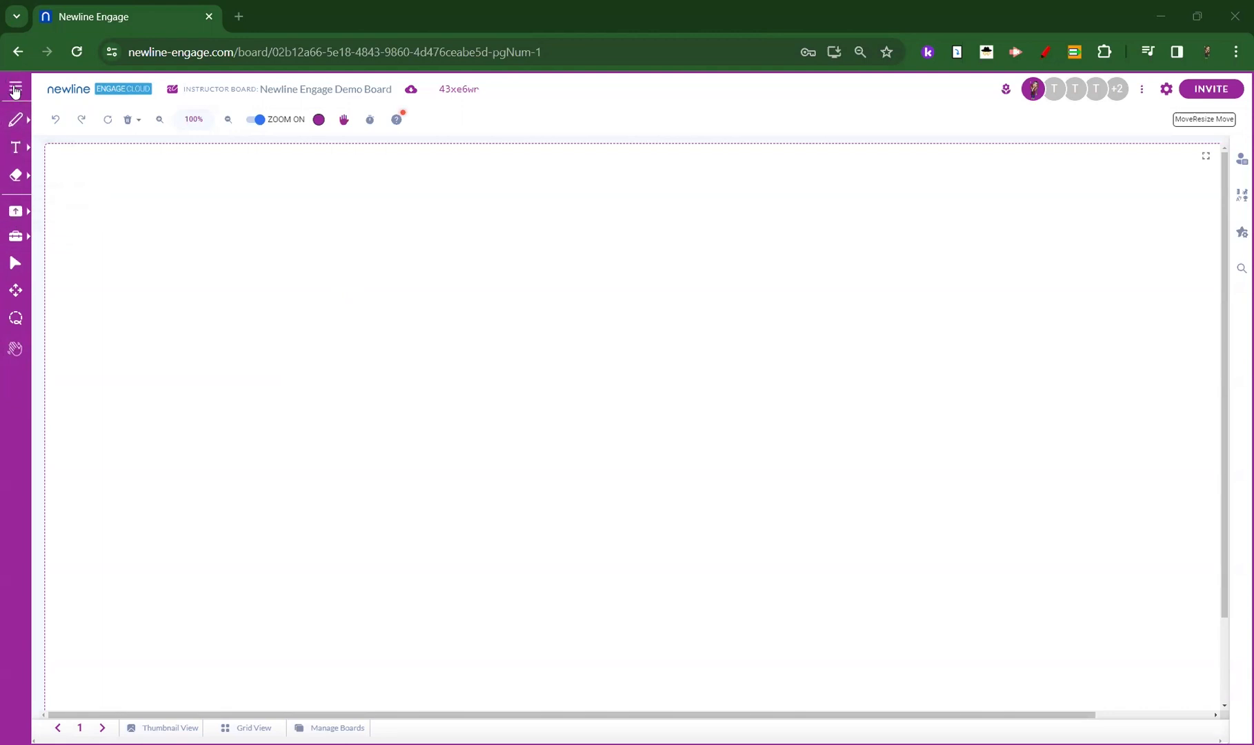
pyautogui.click(15, 91)
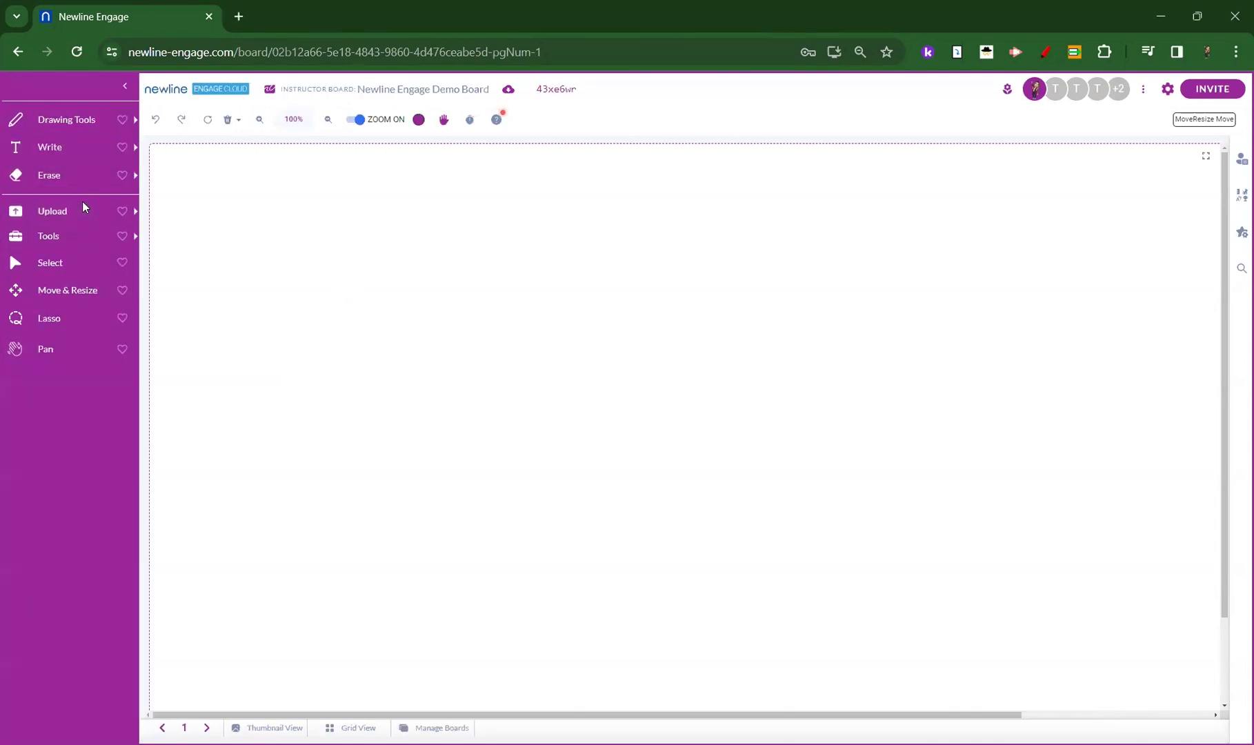
pyautogui.click(125, 86)
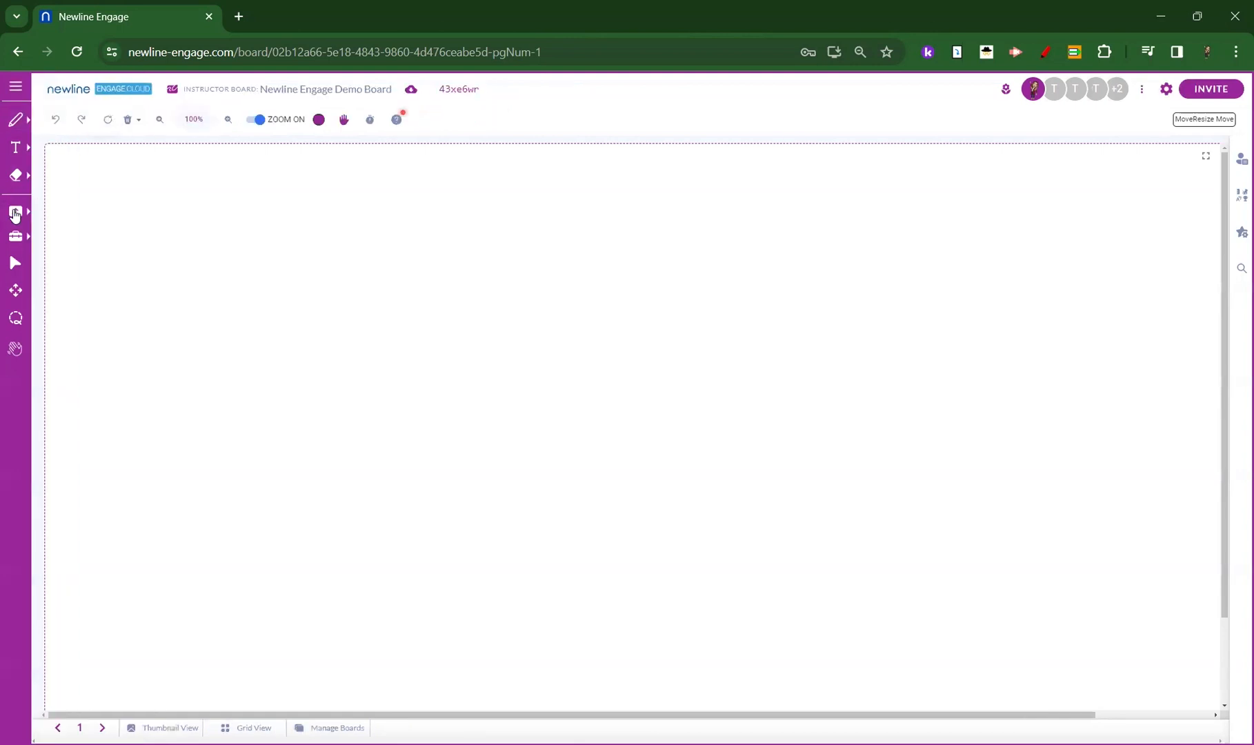
# Upload the Pythagorean theorem homework image from the Training Resources folder in Google Drive onto the board.
pyautogui.click(17, 215)
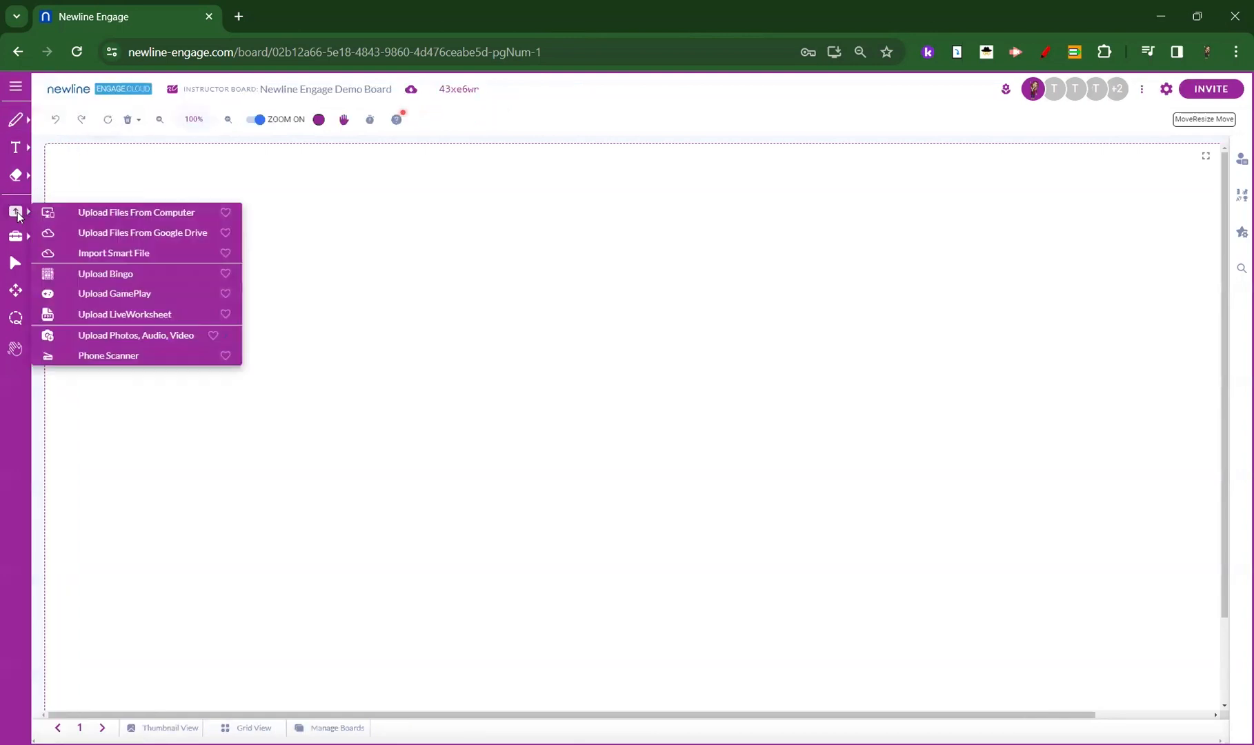
pyautogui.click(115, 235)
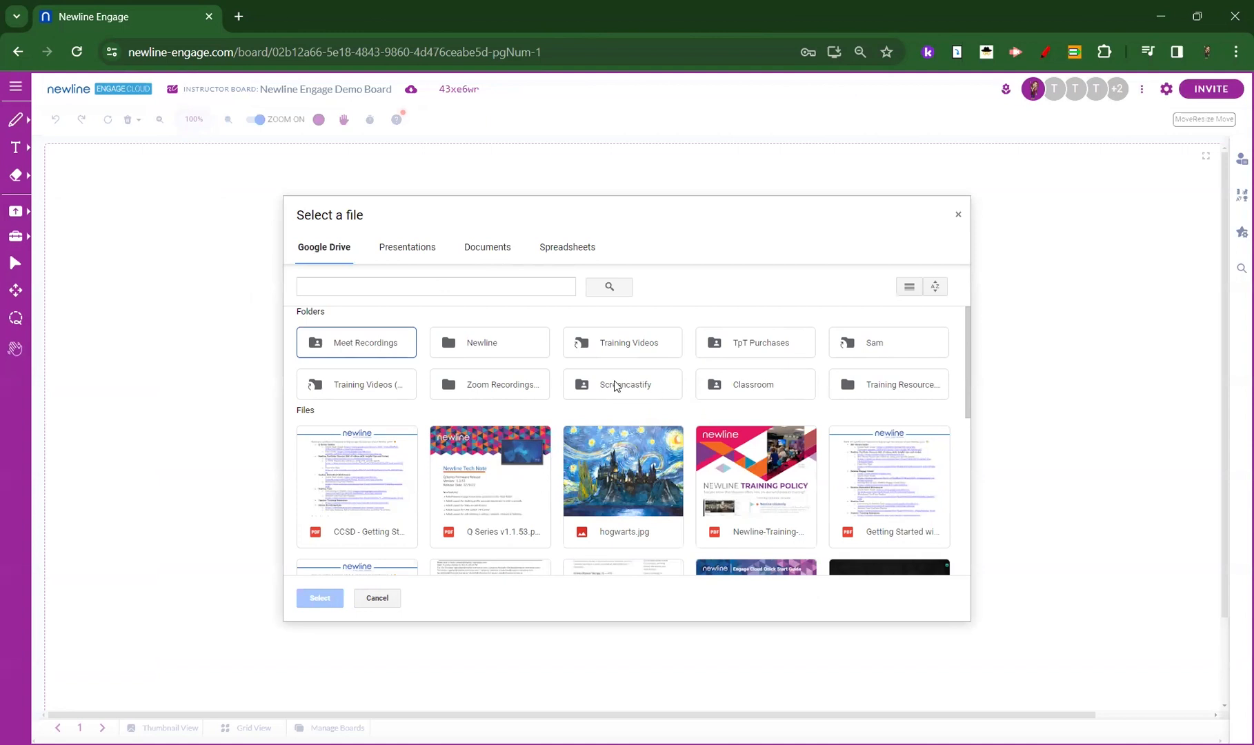
pyautogui.doubleClick(900, 389)
pyautogui.scroll(-1, 750, 437)
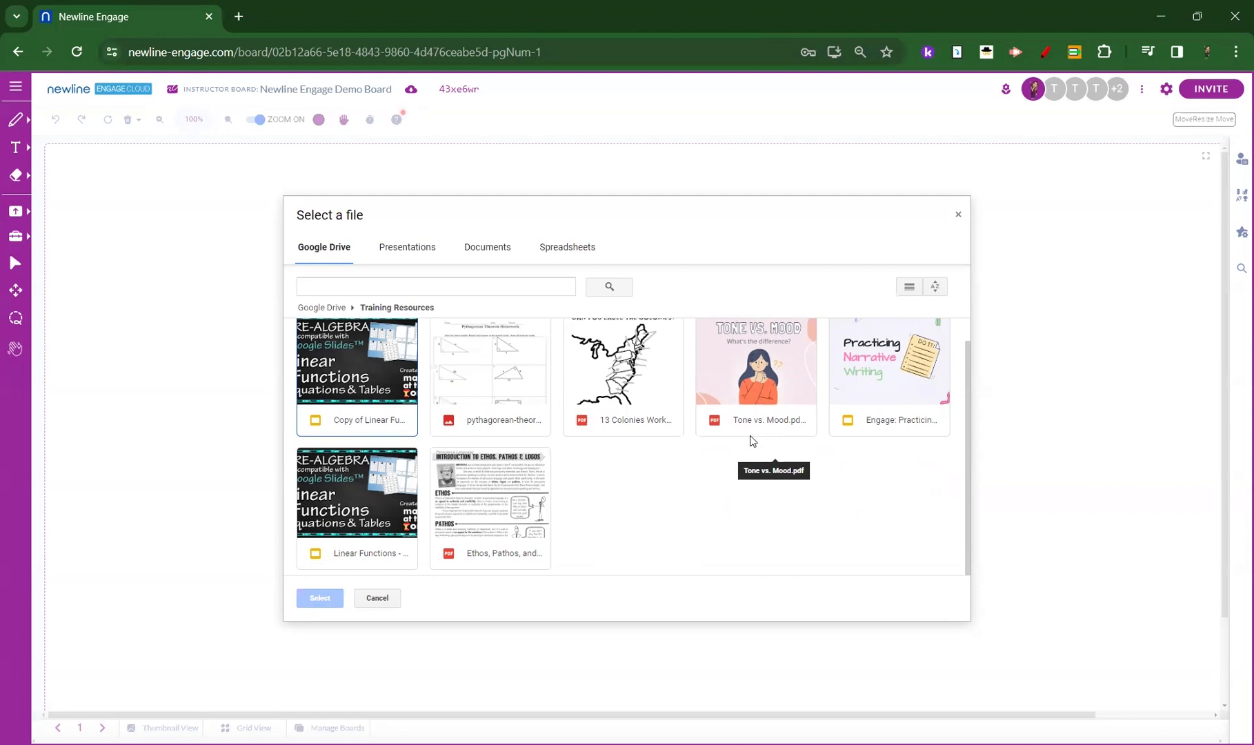
pyautogui.scroll(2, 738, 448)
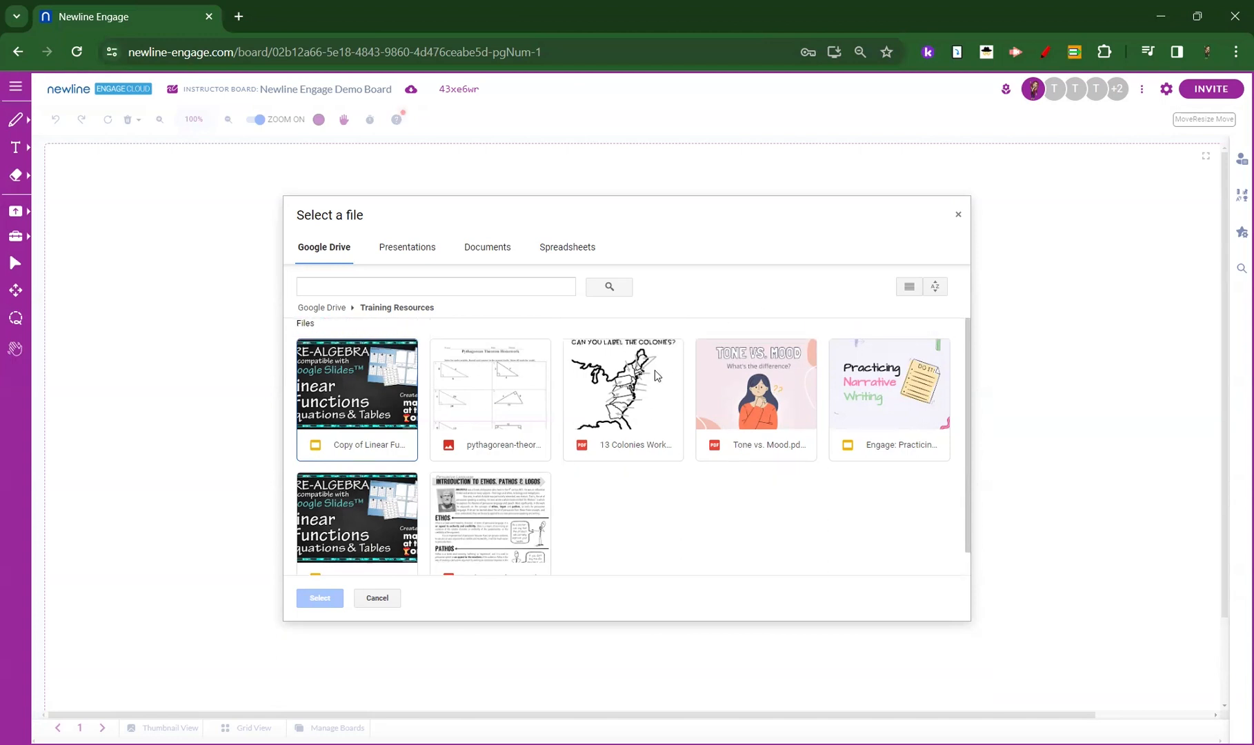
pyautogui.click(481, 385)
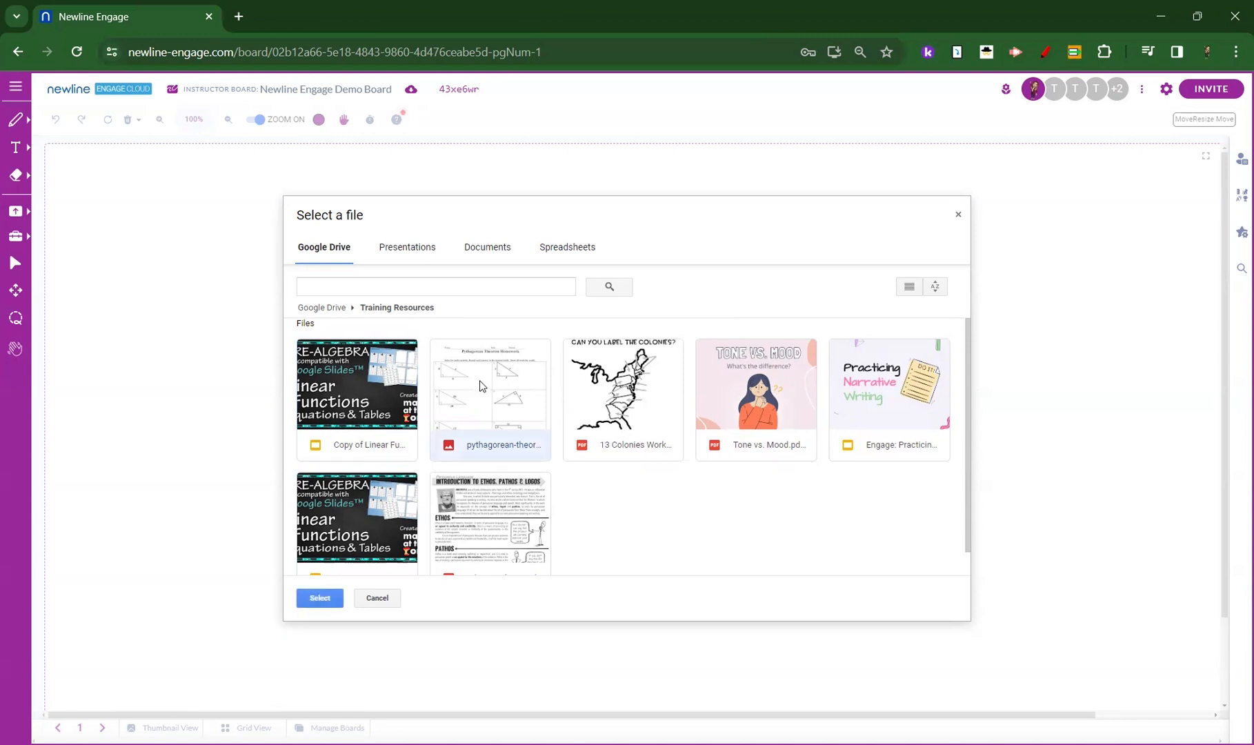
pyautogui.click(312, 598)
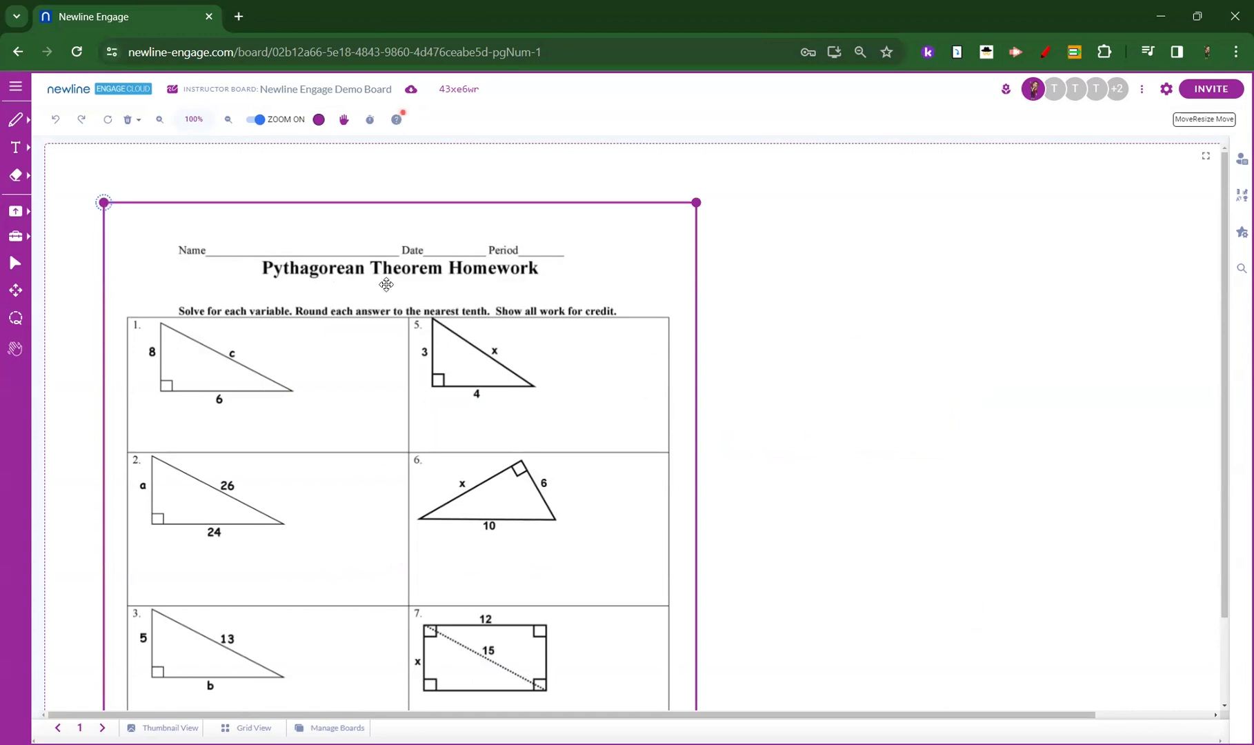
# Shrink the Pythagorean Theorem Homework image and move it to the middle of the board so all eight problems are in view.
pyautogui.click(490, 440)
pyautogui.click(150, 222)
pyautogui.click(923, 426)
pyautogui.click(227, 270)
pyautogui.click(20, 296)
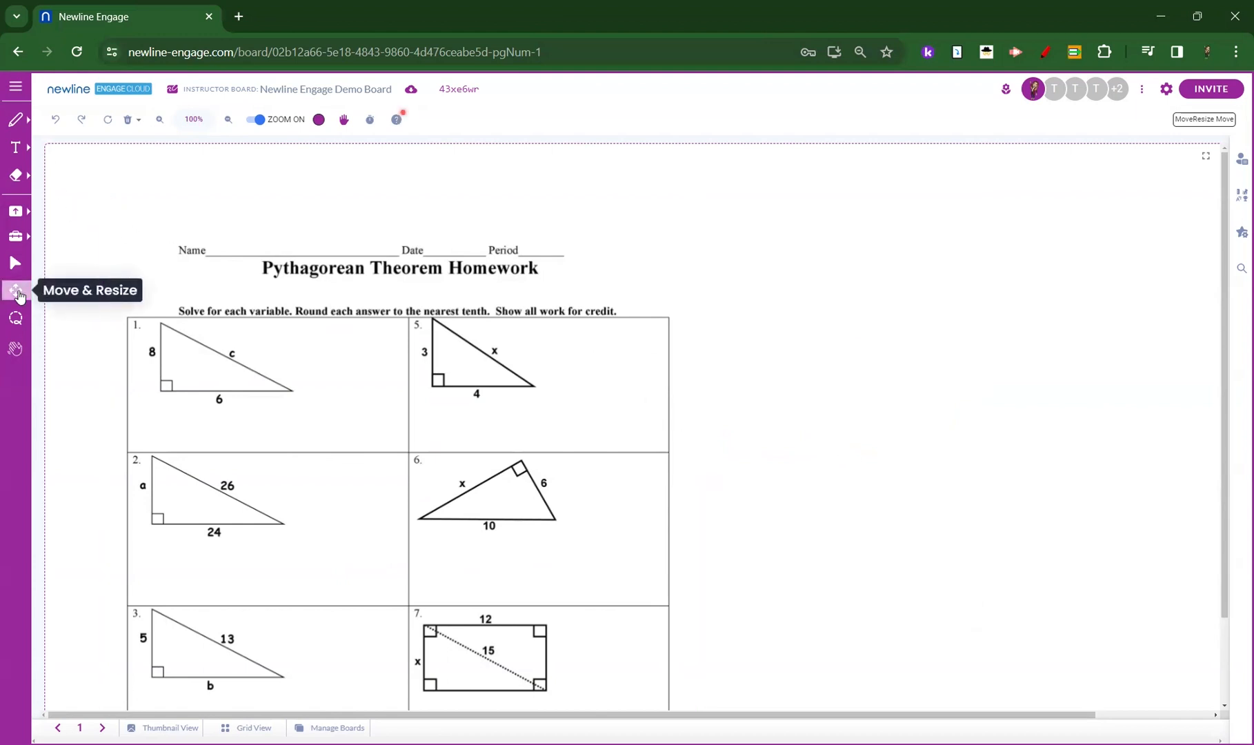
pyautogui.moveTo(297, 353); pyautogui.dragTo(256, 312)
pyautogui.moveTo(658, 156); pyautogui.dragTo(269, 286)
pyautogui.moveTo(369, 555); pyautogui.dragTo(431, 543)
pyautogui.moveTo(354, 442); pyautogui.dragTo(658, 476)
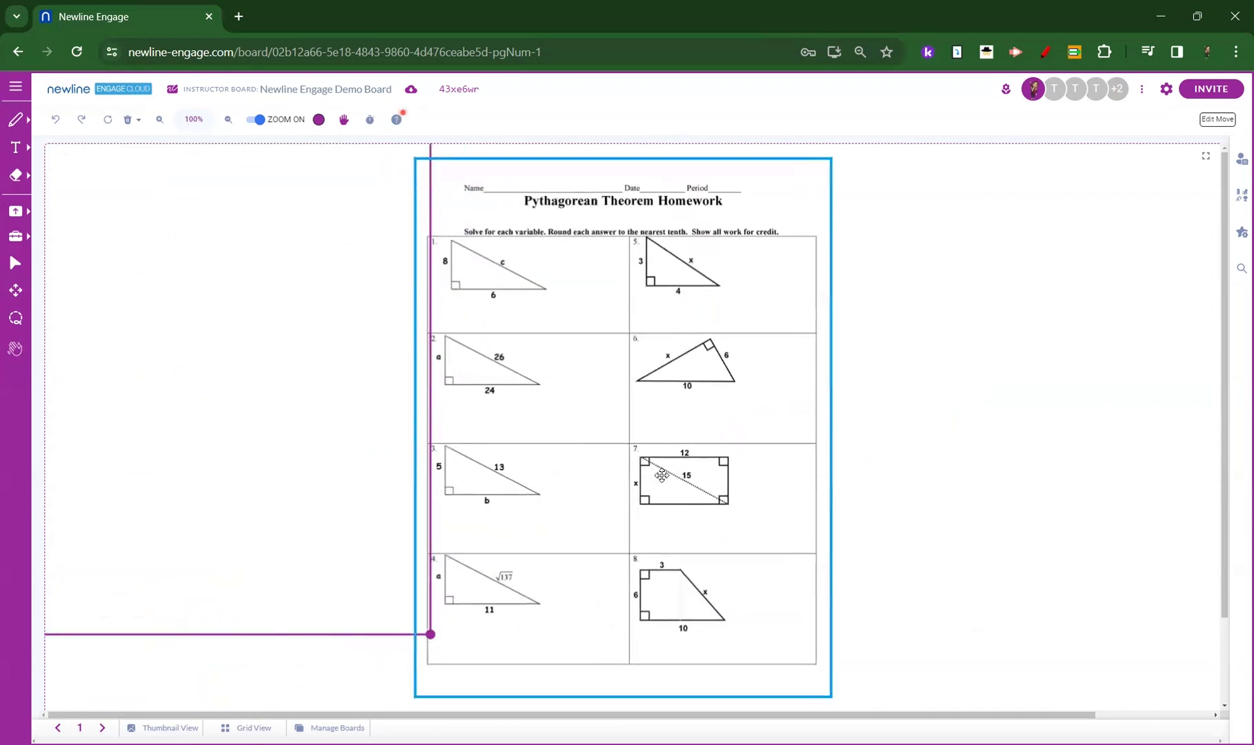
pyautogui.moveTo(843, 703); pyautogui.dragTo(906, 661)
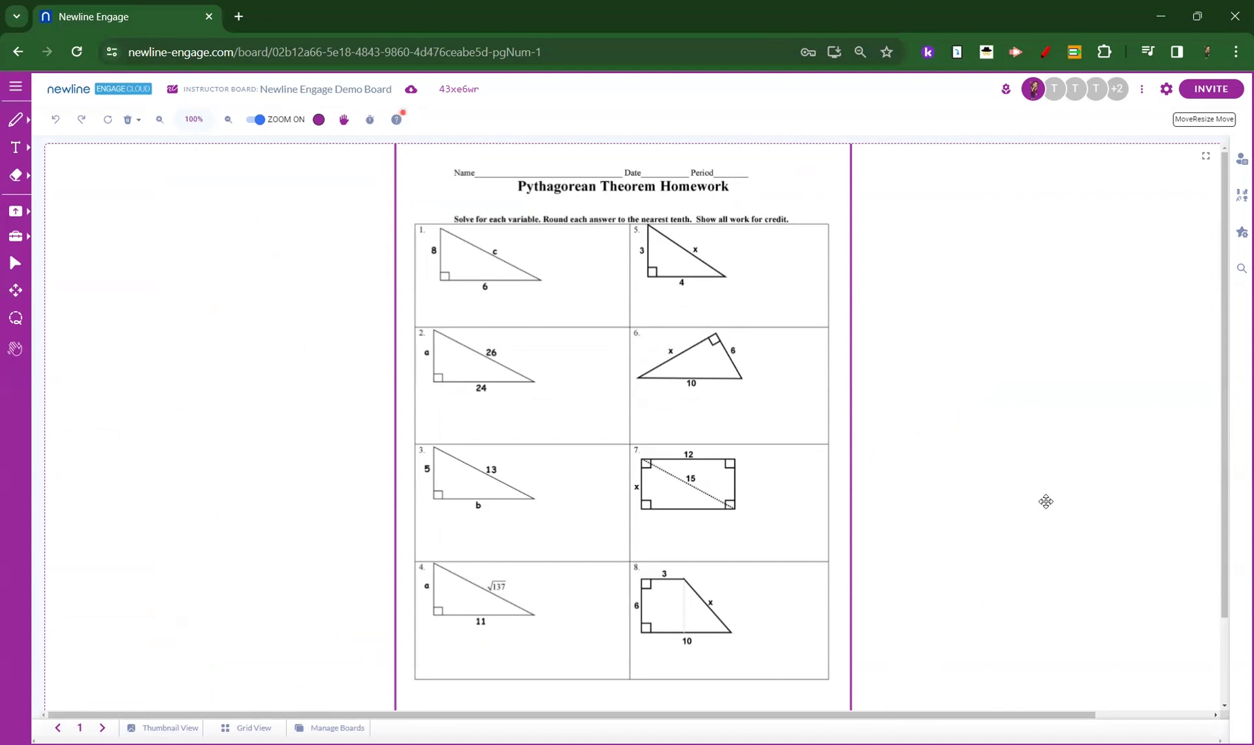
# Lock the homework worksheet in place on the board and leave it deselected.
pyautogui.click(16, 264)
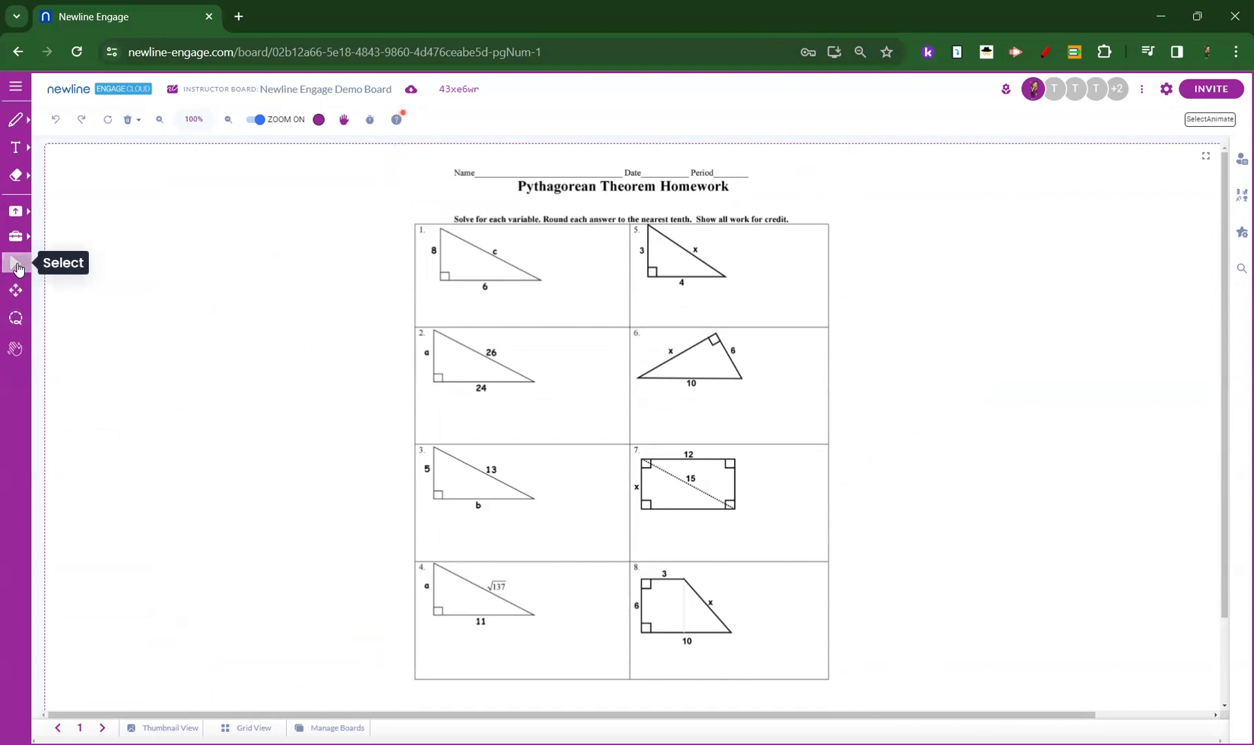
pyautogui.rightClick(631, 375)
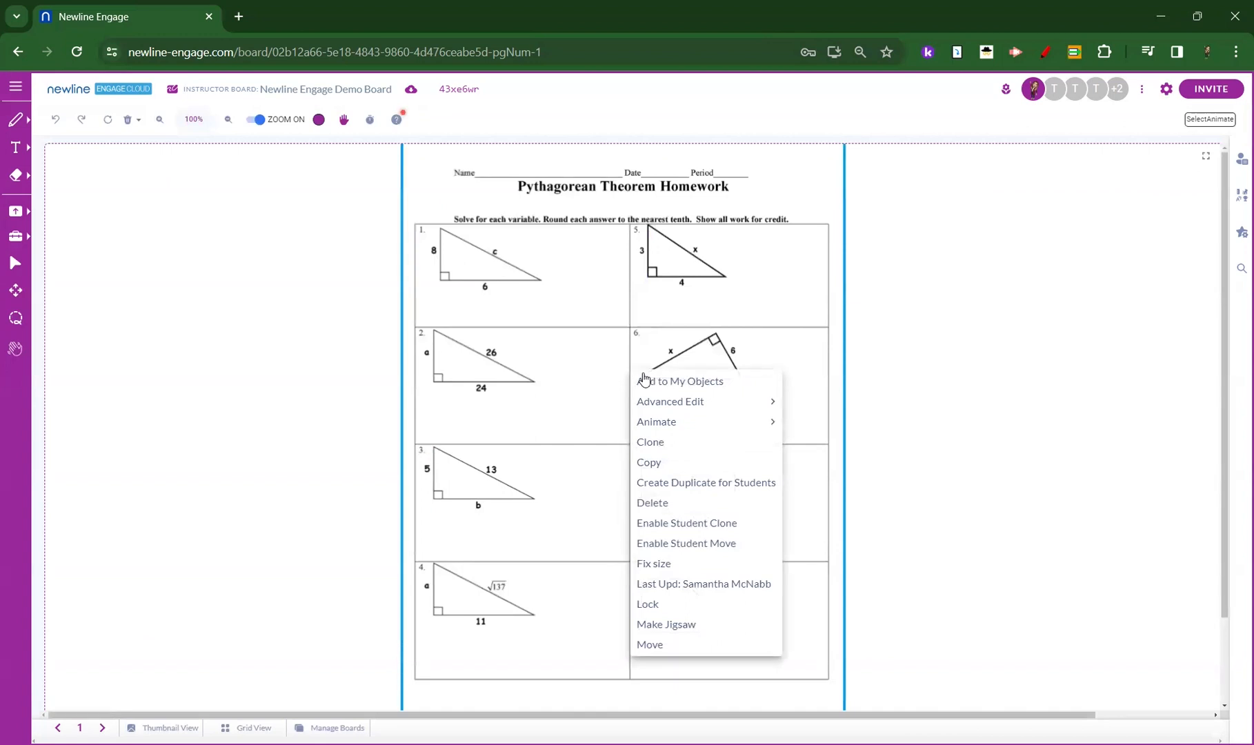
pyautogui.click(667, 611)
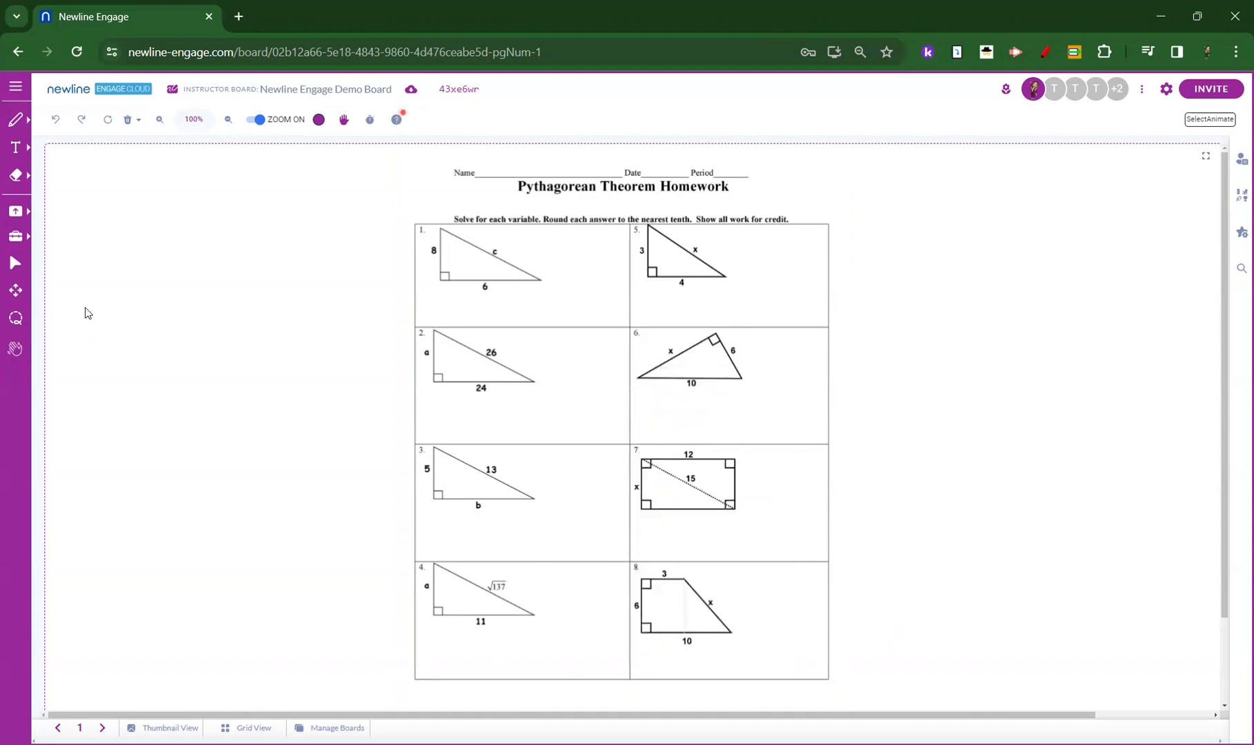
pyautogui.click(12, 290)
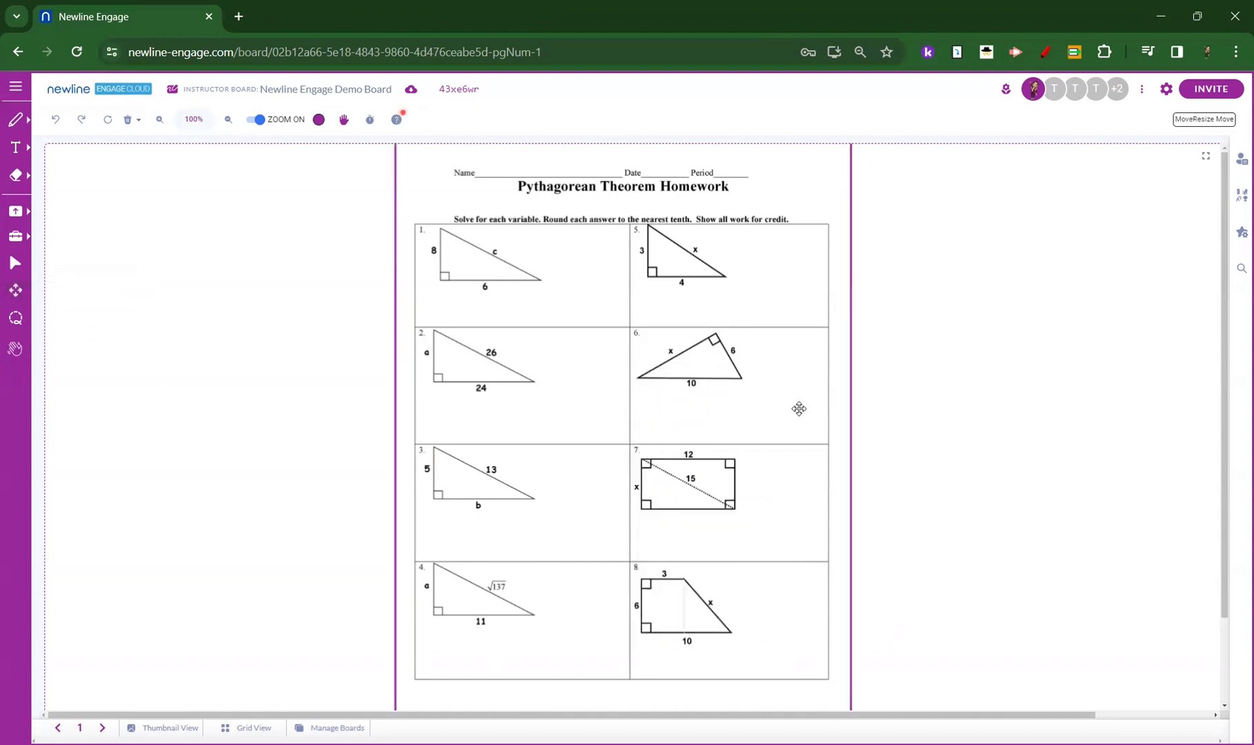
pyautogui.click(997, 423)
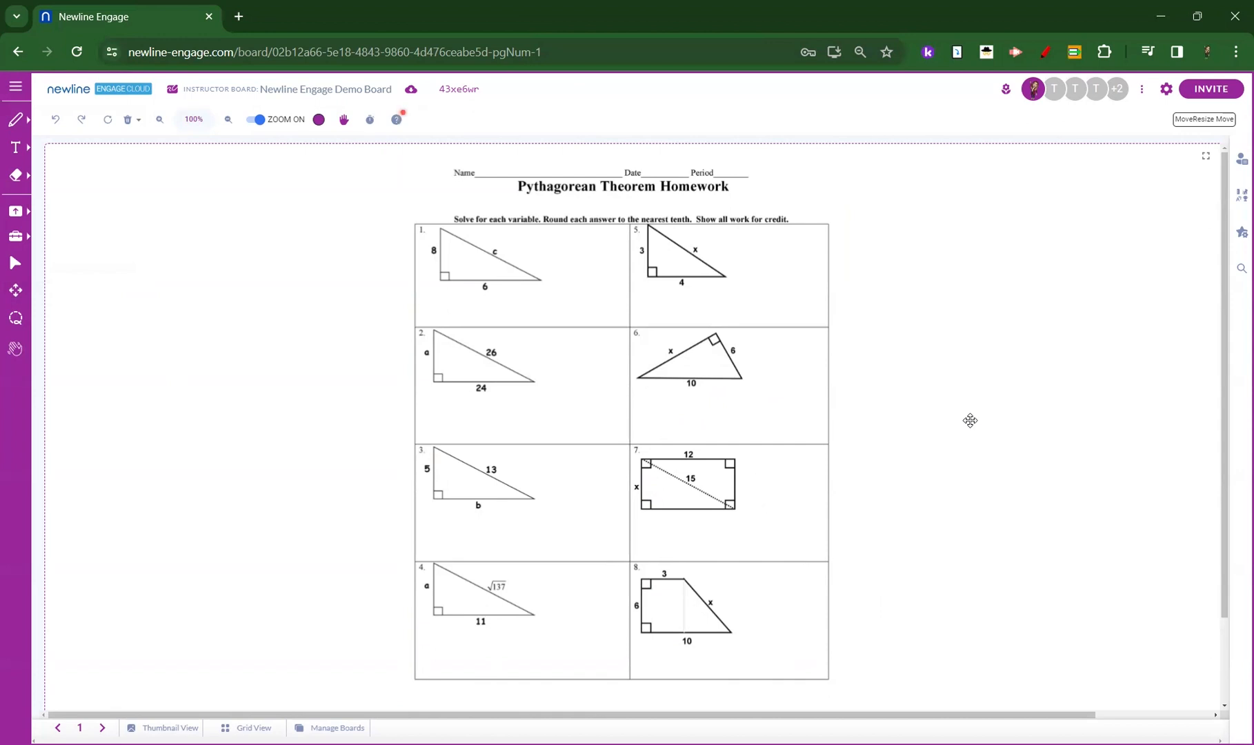
# Add the text "8^2 + 6^2 = c^2" below the triangle in problem 1.
pyautogui.click(21, 151)
pyautogui.click(76, 149)
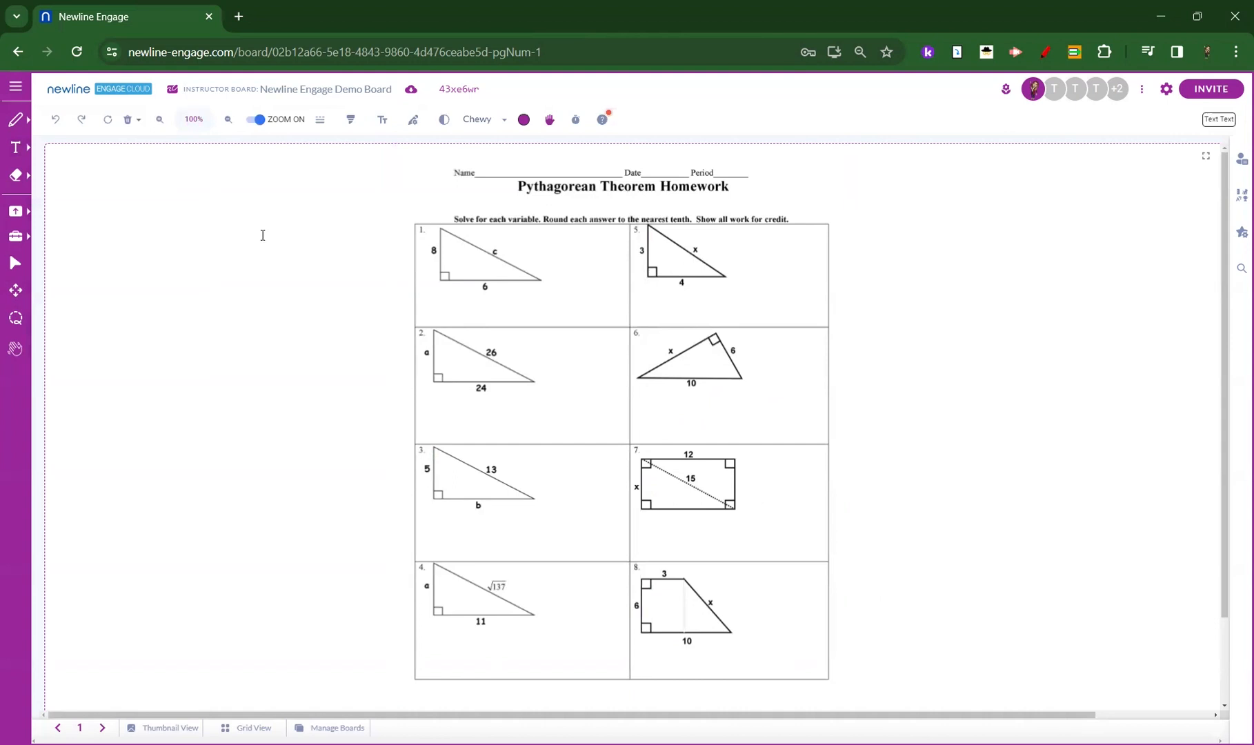
pyautogui.click(441, 312)
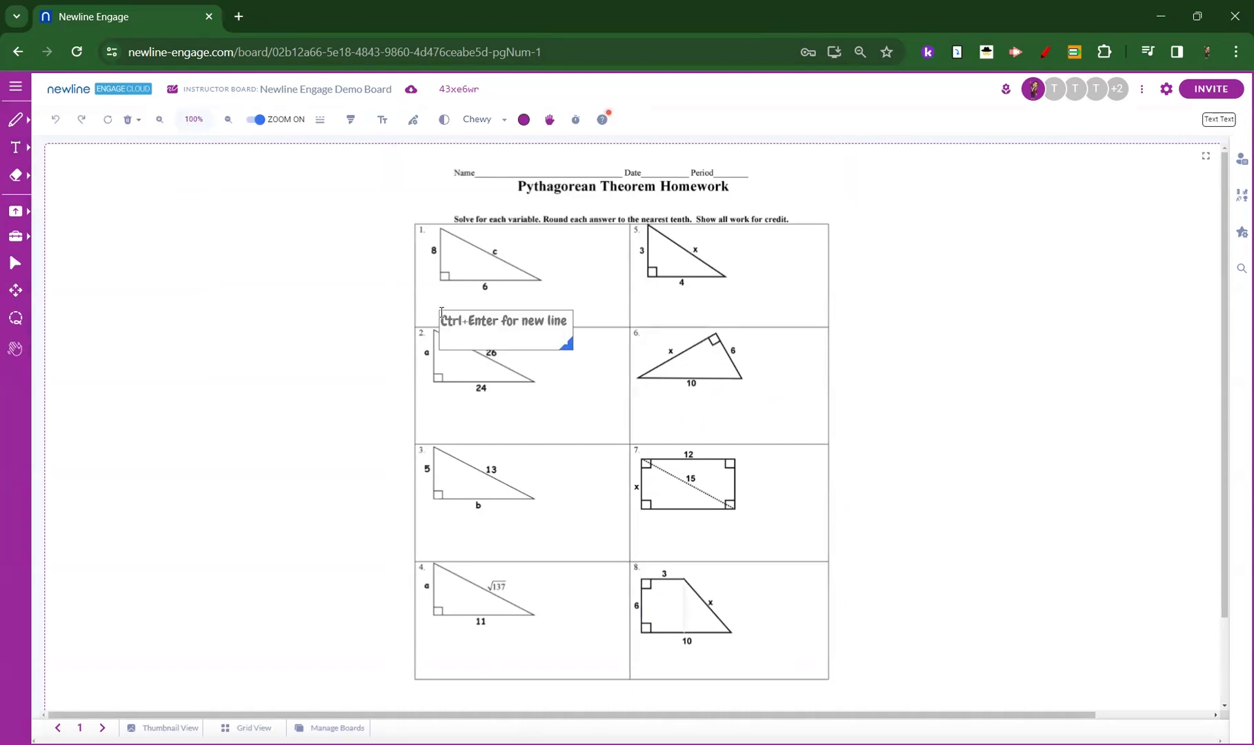
pyautogui.write('8&')
pyautogui.press('BackSpace')
pyautogui.write('^2')
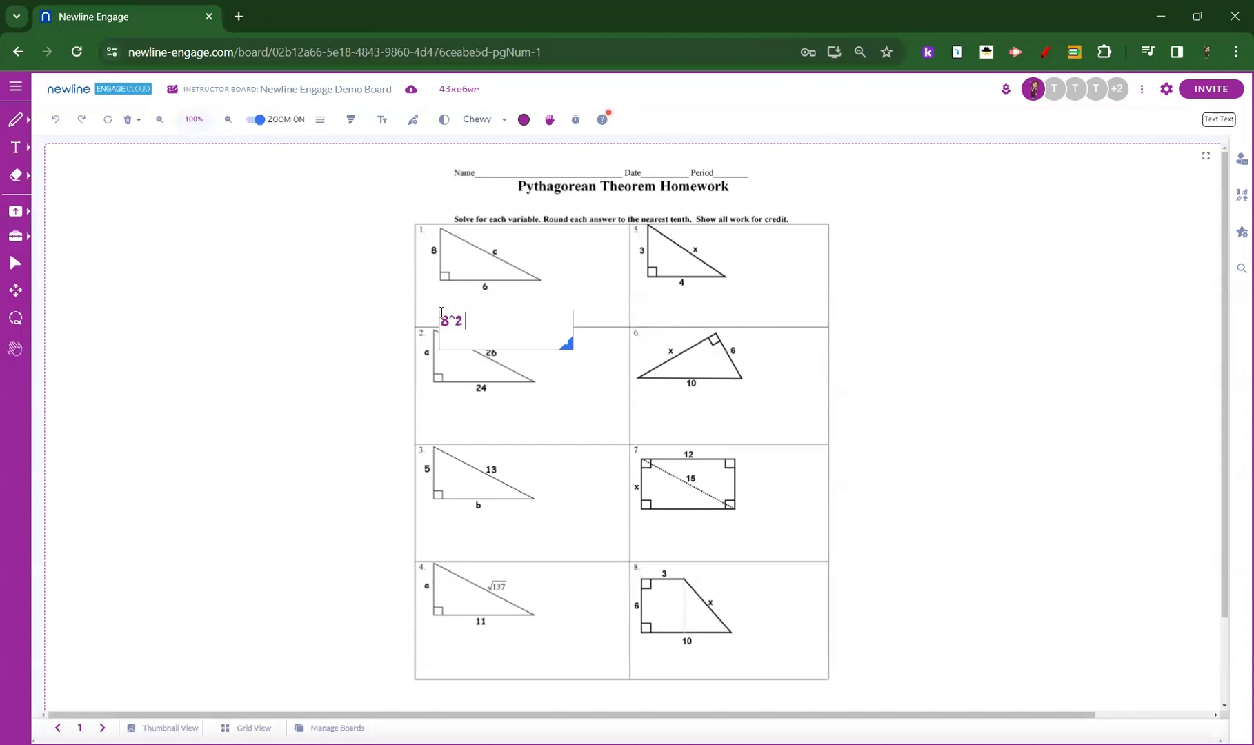
pyautogui.write(' + 6^2 = c^2')
# Move the equation text up slightly so it fits inside the problem 1 box, and deselect it.
pyautogui.click(15, 290)
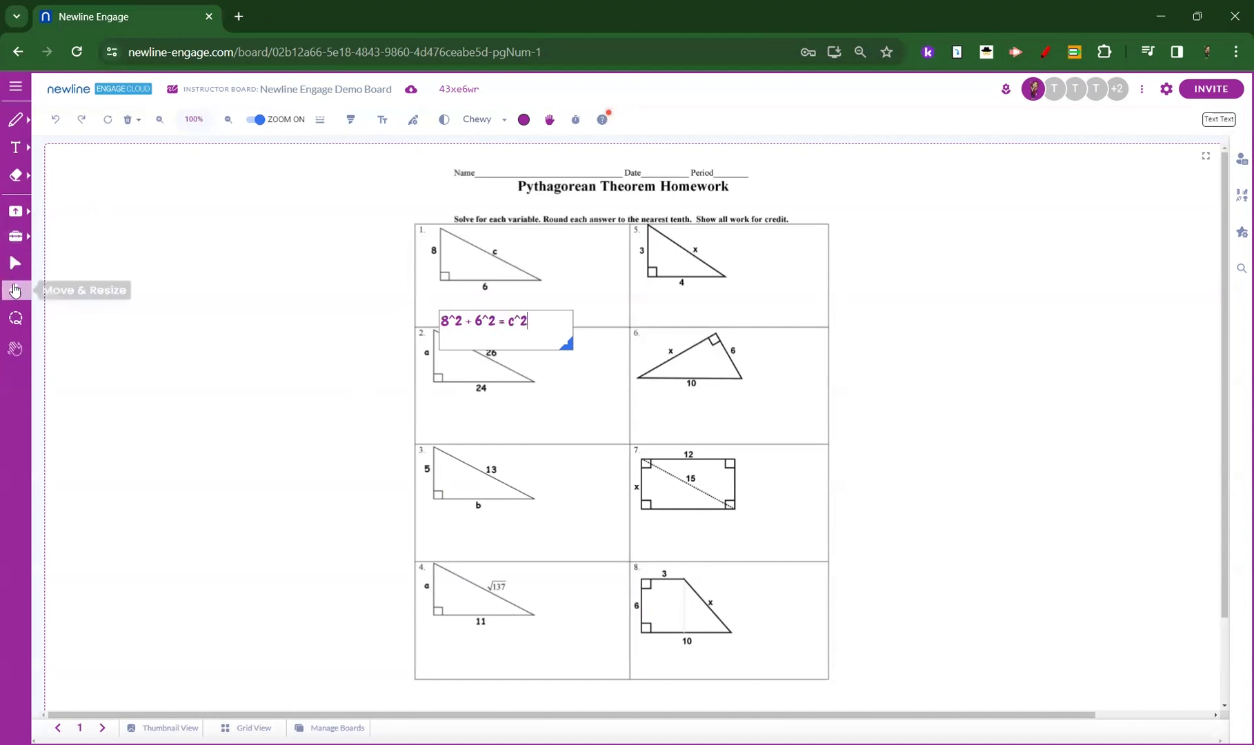
pyautogui.click(461, 317)
pyautogui.moveTo(461, 317); pyautogui.dragTo(459, 304)
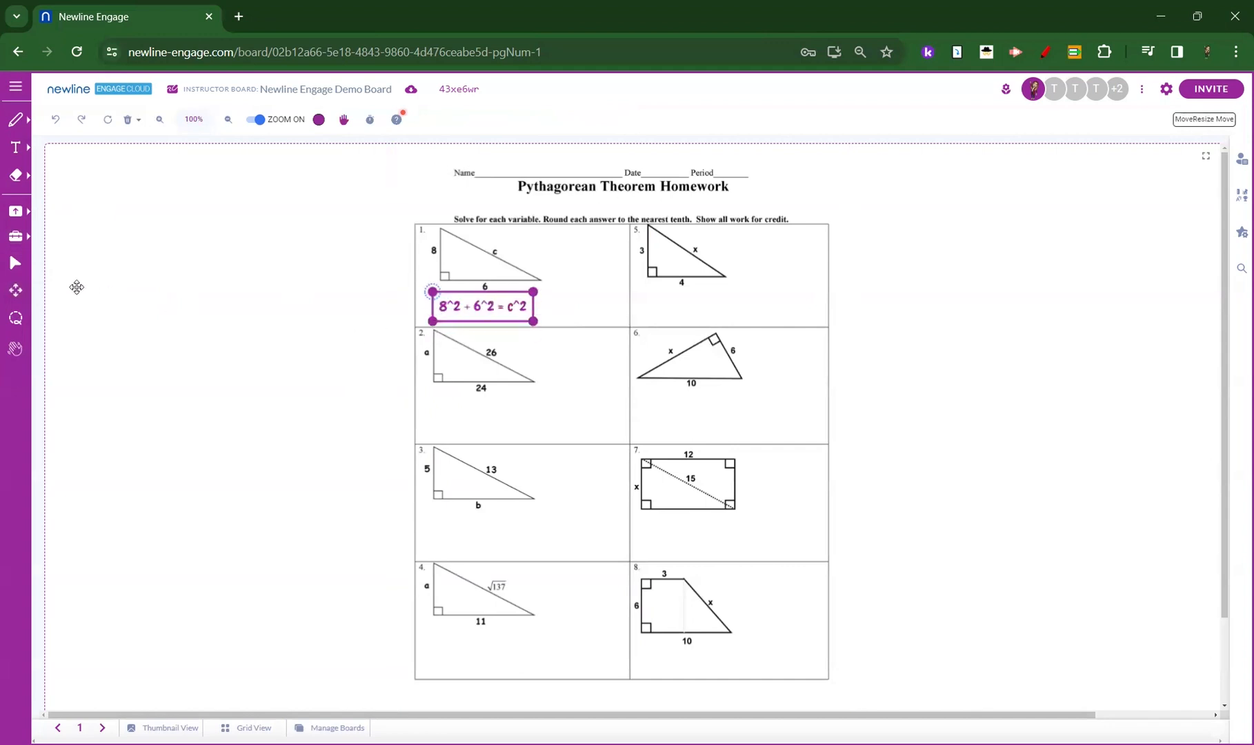
pyautogui.click(356, 334)
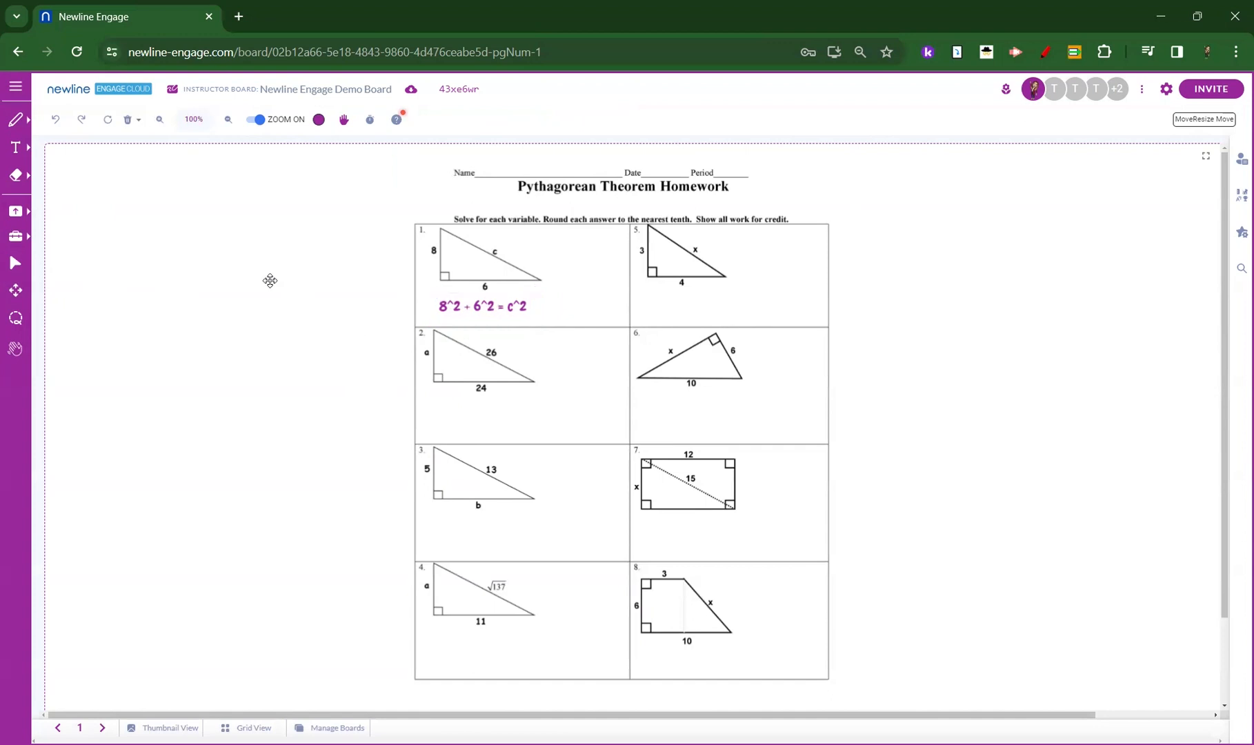
# Handwrite a large 6 beside the triangle in problem 1 and return to page 1 of the board.
pyautogui.press('Escape')
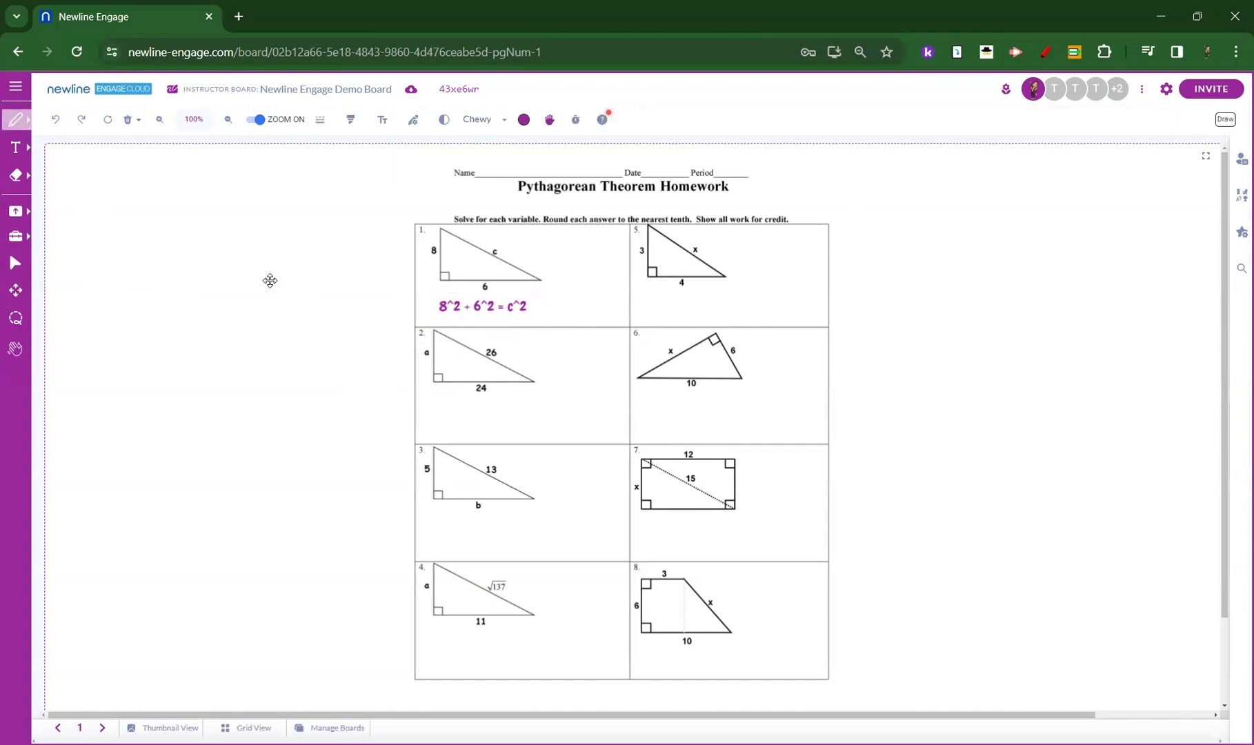
pyautogui.moveTo(561, 253)
pyautogui.mouseDown()
pyautogui.moveTo(583, 296)
pyautogui.moveTo(576, 318)
pyautogui.mouseUp()
pyautogui.press('Escape')
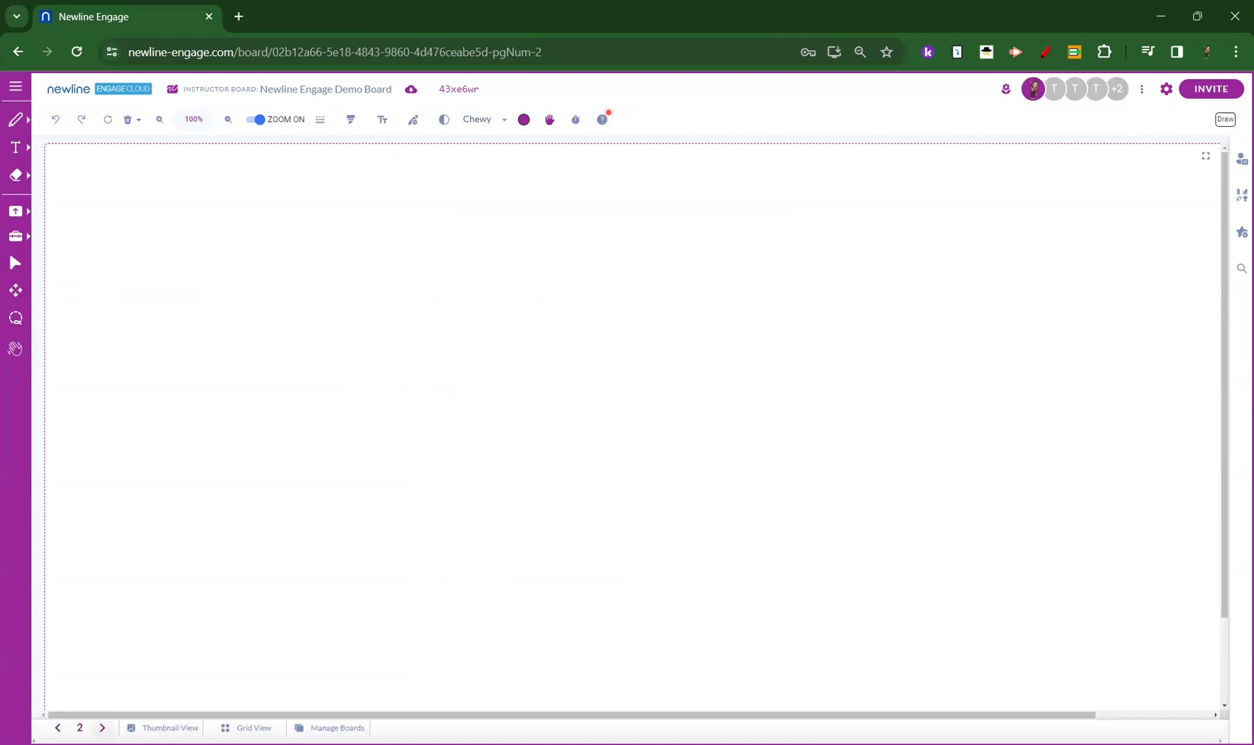
pyautogui.click(58, 728)
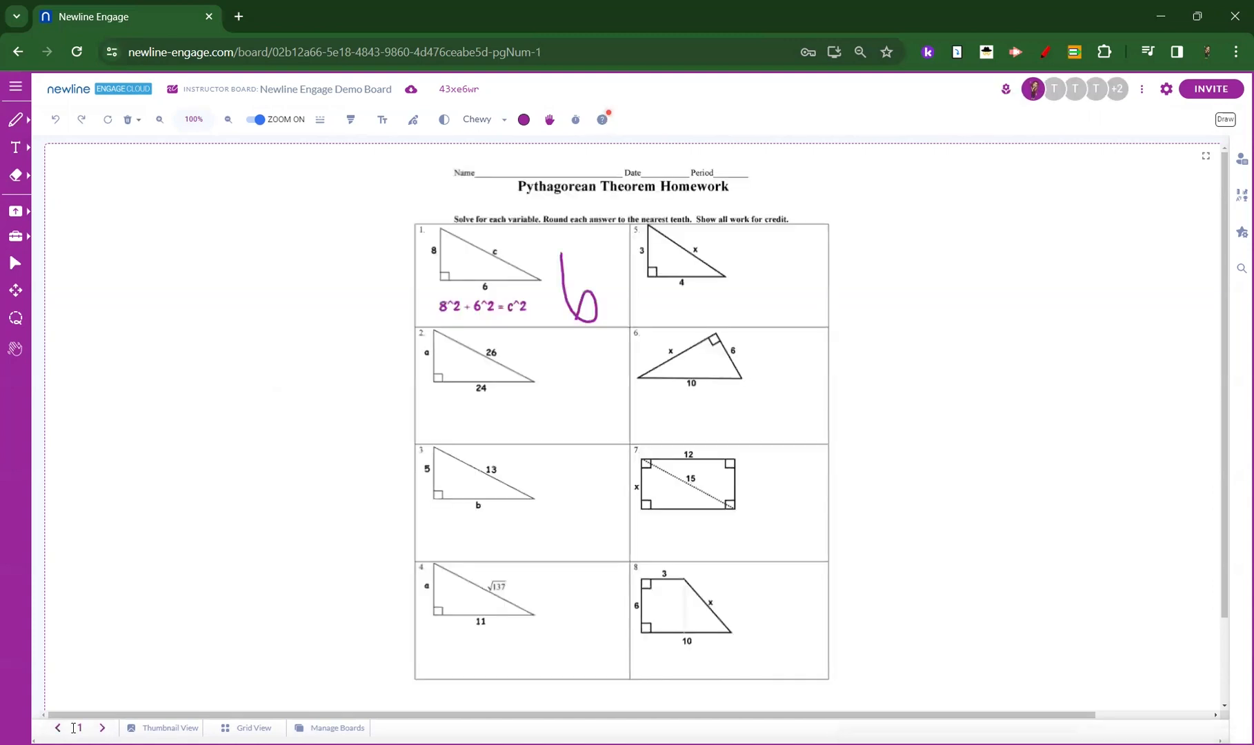